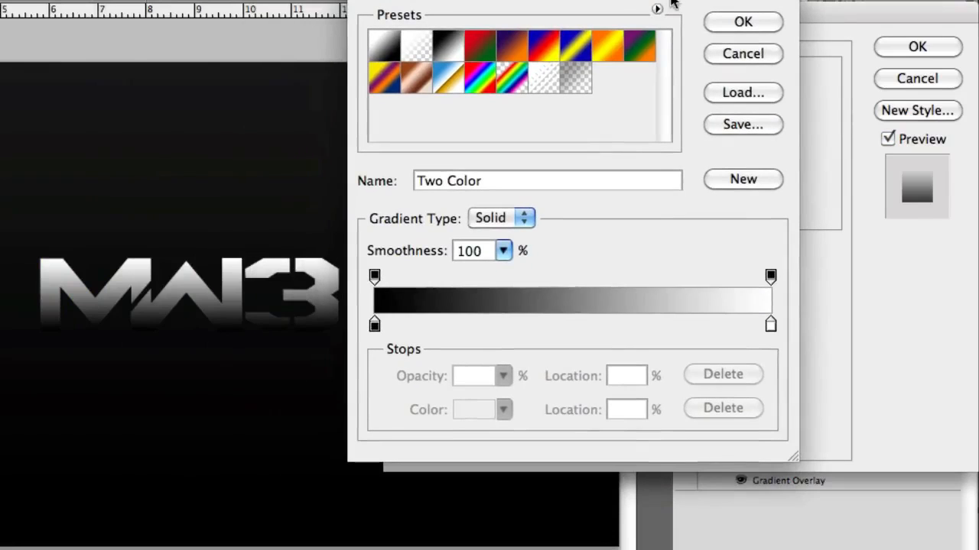
Change the gradient's white end stop to a dark green.
double_click(770, 326)
drag(353, 279, 351, 283)
drag(294, 244, 330, 245)
key(Return)
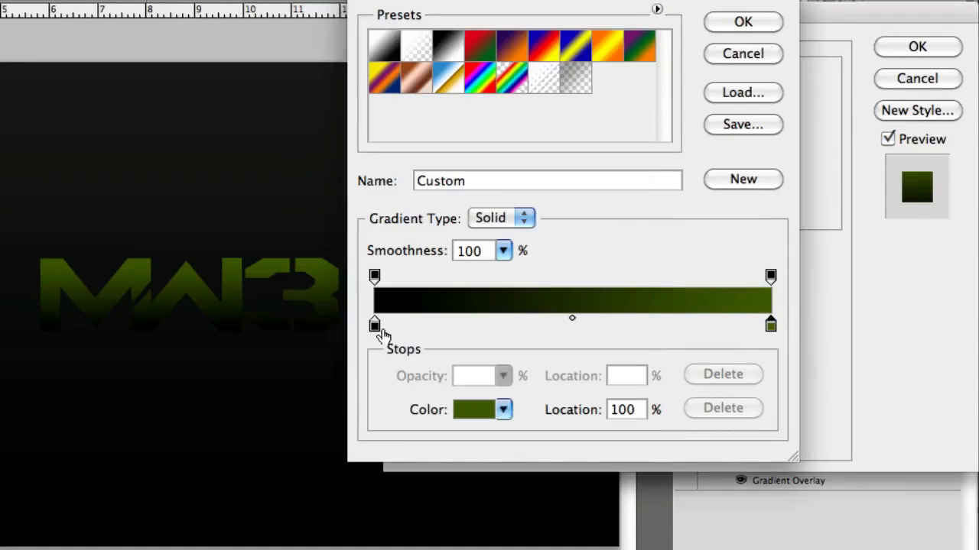
Change the gradient's black stop to a pale light green, add a matching stop at 30% location, and accept the gradient.
click(374, 326)
double_click(378, 328)
click(350, 281)
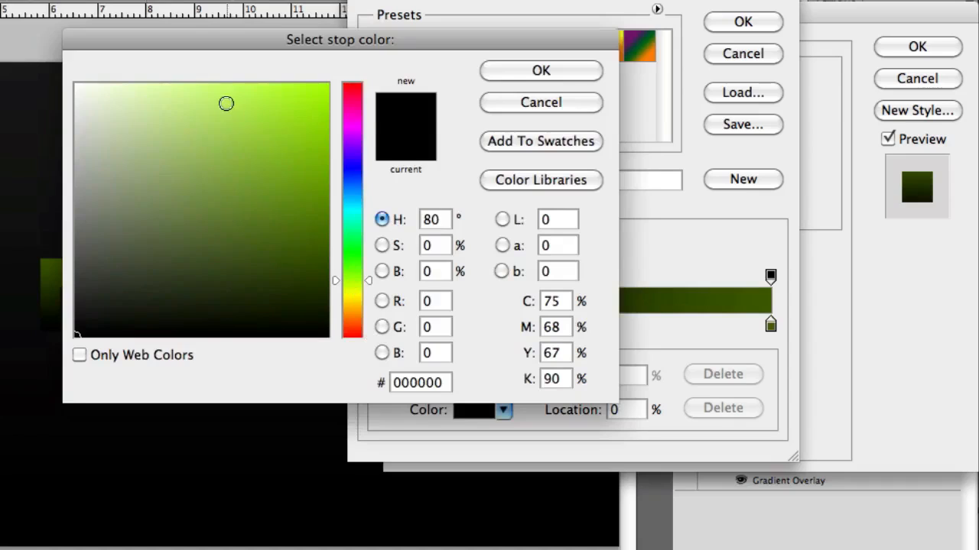
click(189, 79)
key(Return)
drag(470, 324, 494, 325)
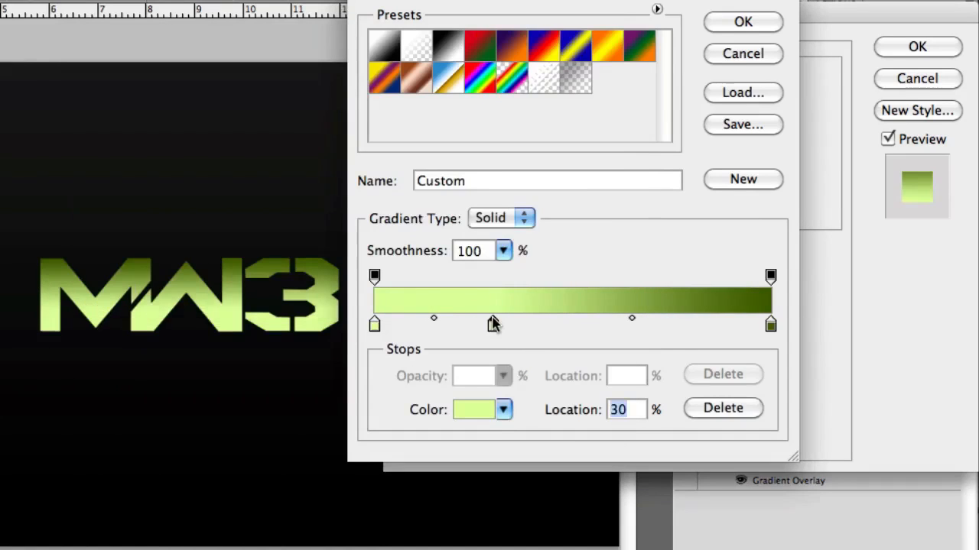
key(Return)
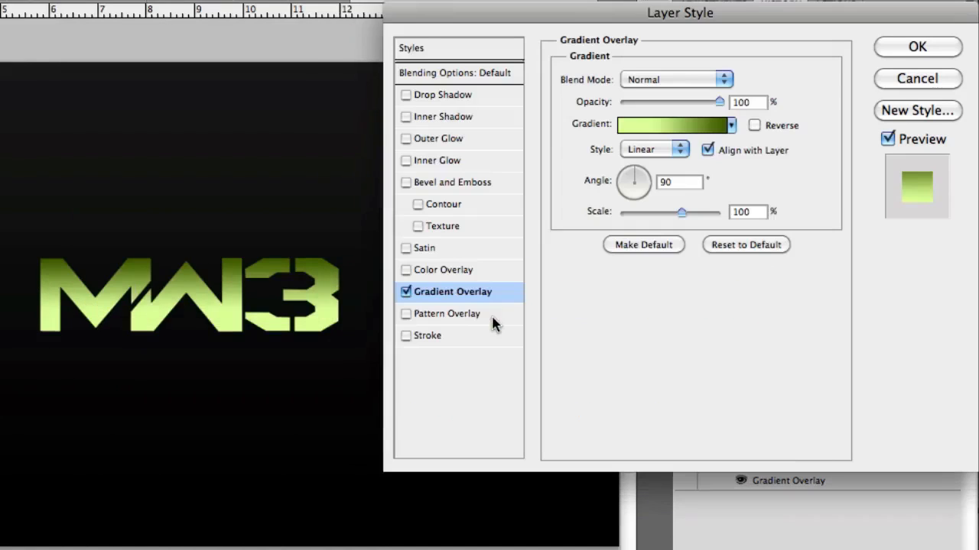
Make the logo's gradient overlay Radial with a 0° angle and 130% scale, and move its bright centre up towards the logo's upper edge.
click(646, 150)
click(646, 160)
double_click(678, 183)
text(0)
drag(682, 213, 705, 216)
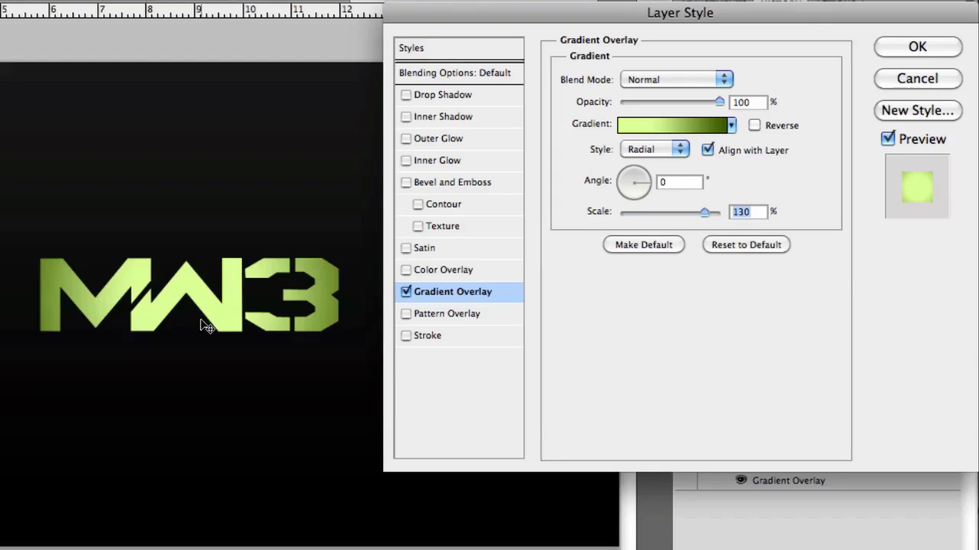
drag(202, 328, 198, 231)
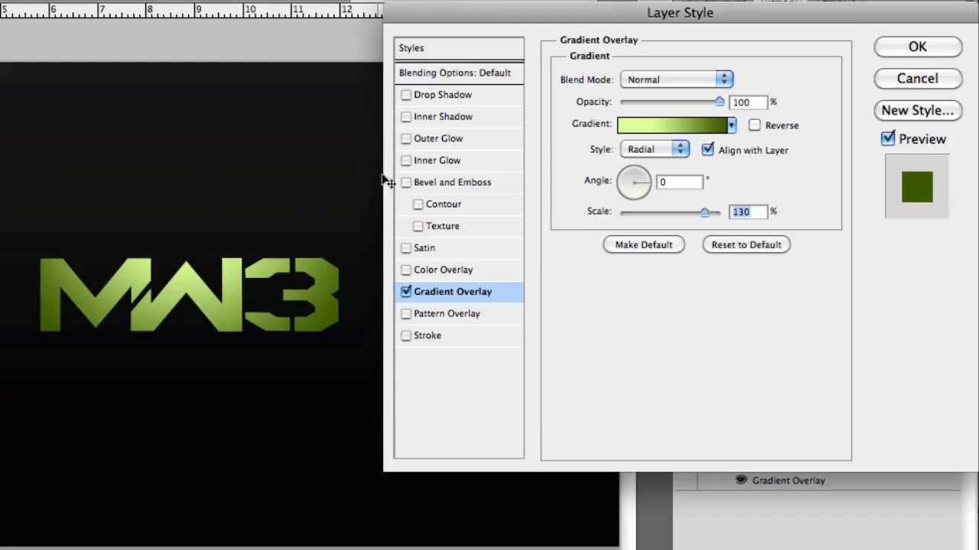
Add an Outer Glow to the logo in Linear Dodge (Add) mode with the bright green color 9aff37.
click(439, 140)
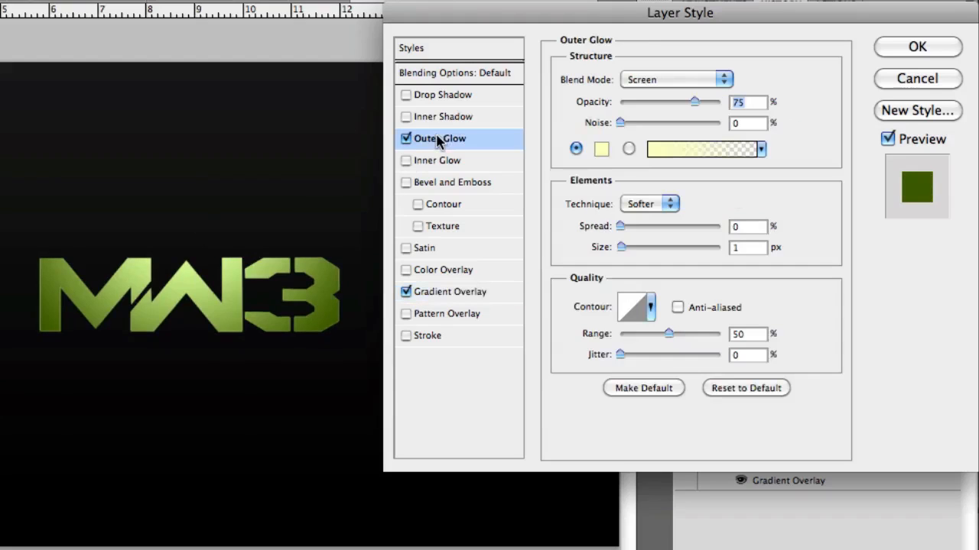
click(702, 83)
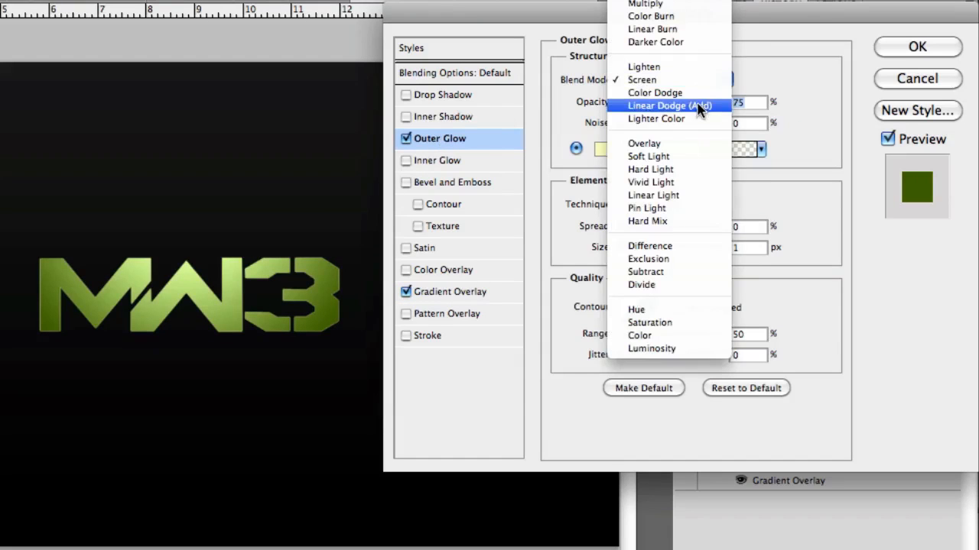
click(698, 105)
click(600, 148)
drag(358, 302, 362, 277)
drag(291, 161, 275, 81)
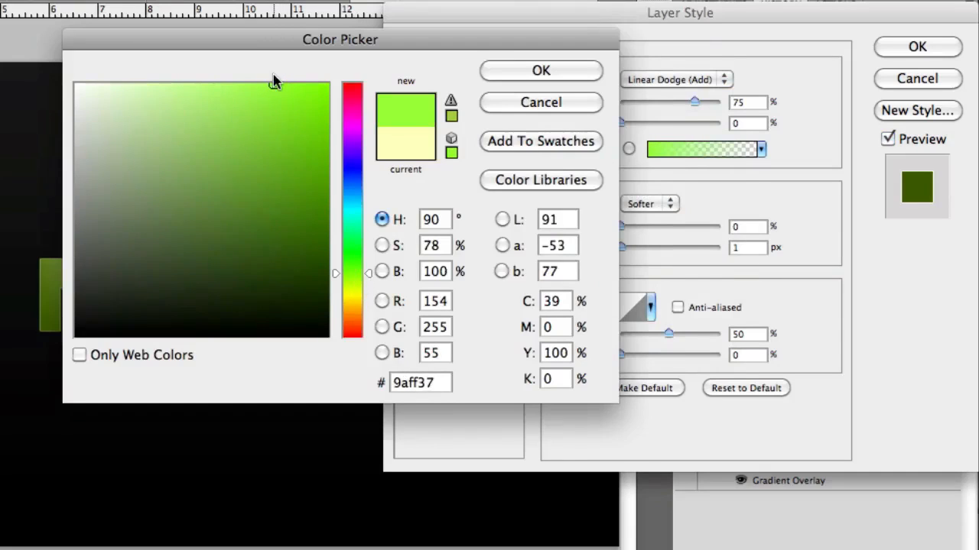
click(541, 70)
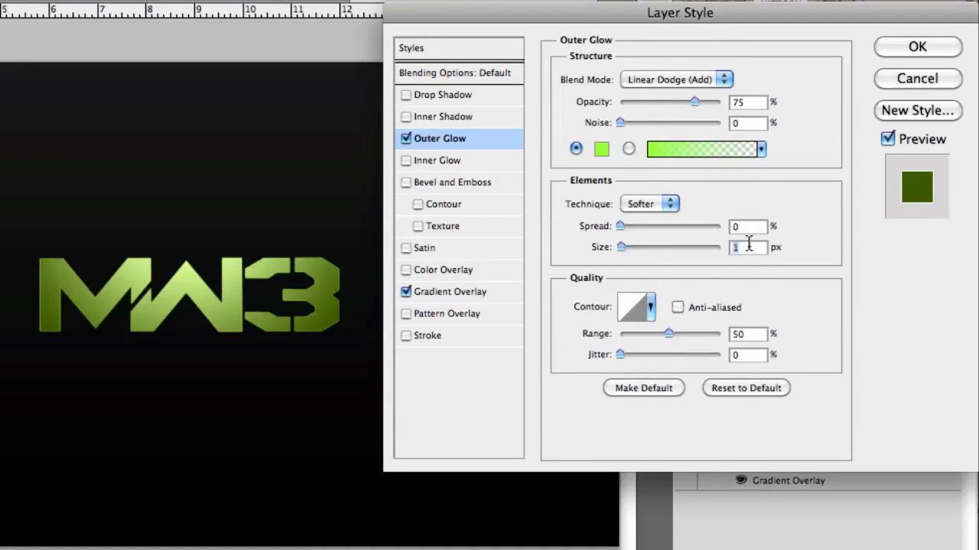
Set the logo's outer glow size to 15 px and its range to 100%.
text(15)
double_click(750, 335)
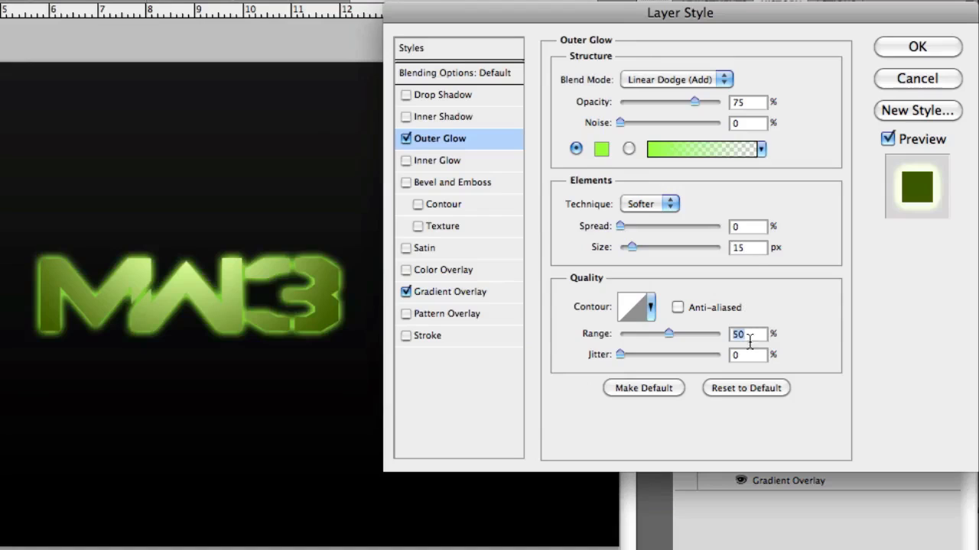
text(100)
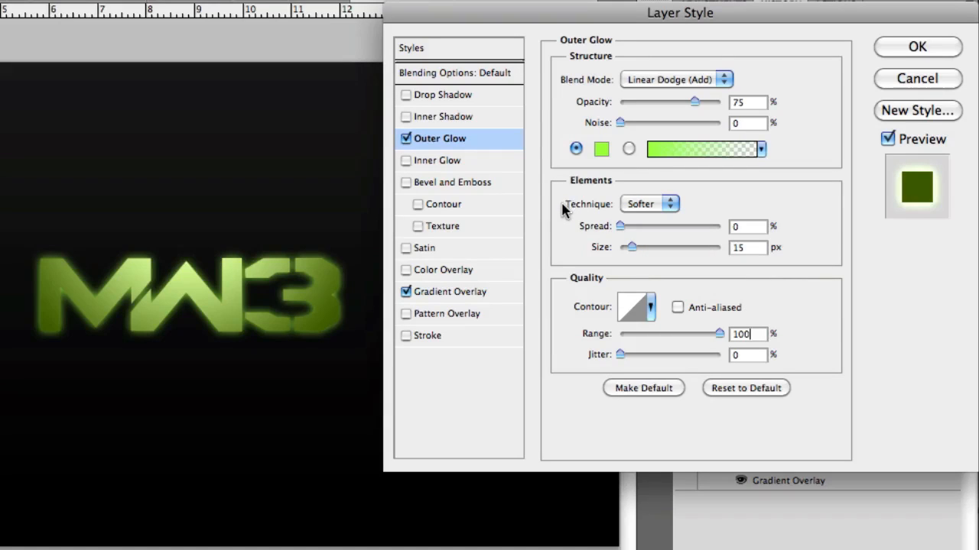
Add an Inner Shadow to the logo with Overlay blend mode and white as its color.
click(456, 118)
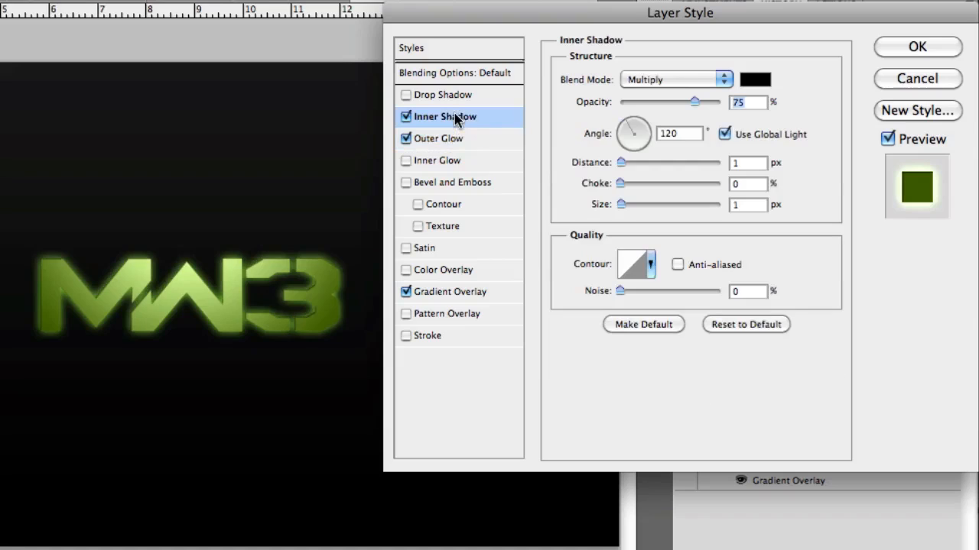
click(676, 80)
click(646, 220)
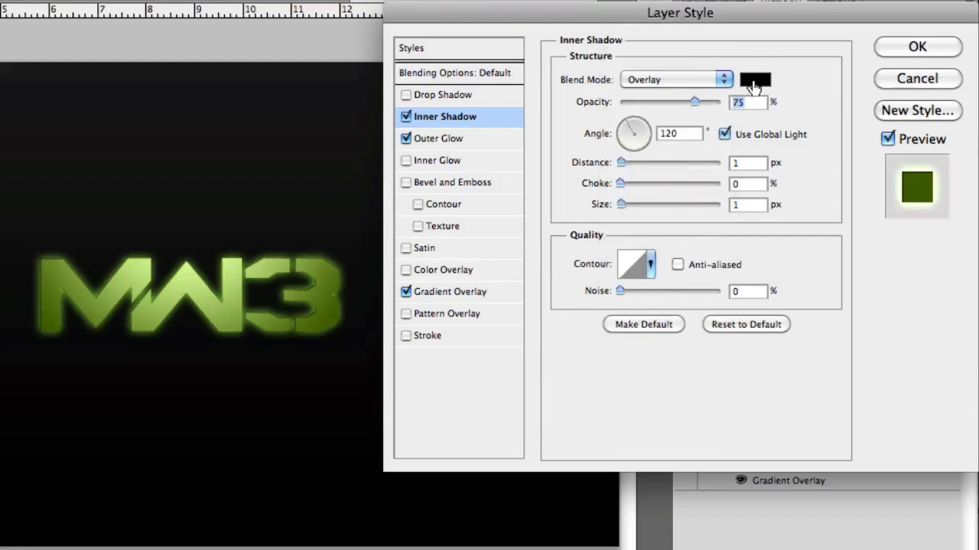
click(755, 80)
drag(264, 157, 77, 85)
click(508, 74)
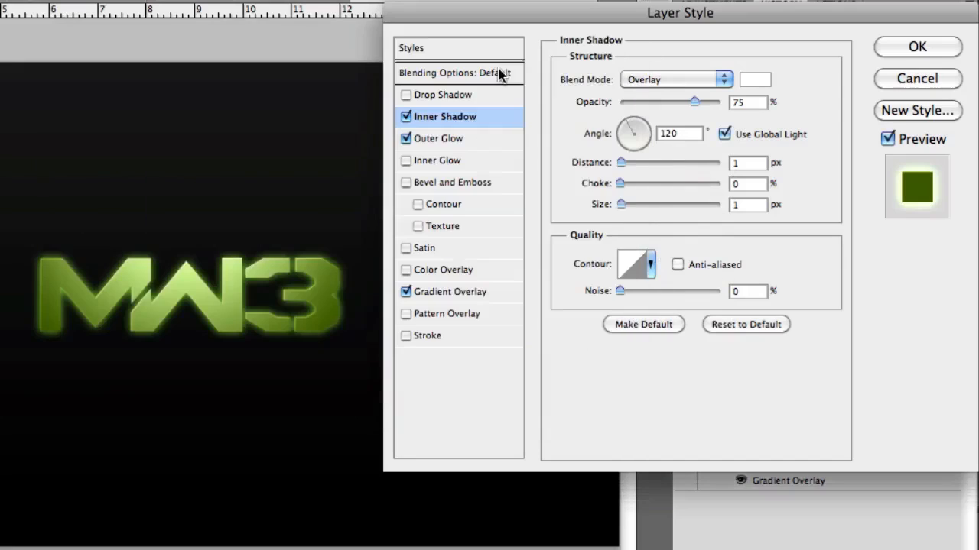
Turn off global light for the inner shadow, set its angle to 90°, and apply the layer style.
click(725, 135)
double_click(691, 130)
text(90)
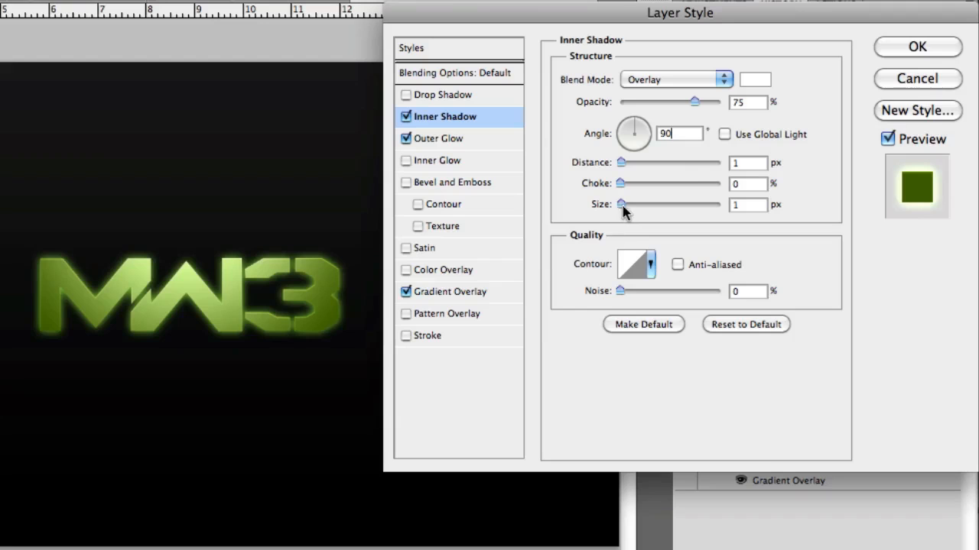
click(900, 44)
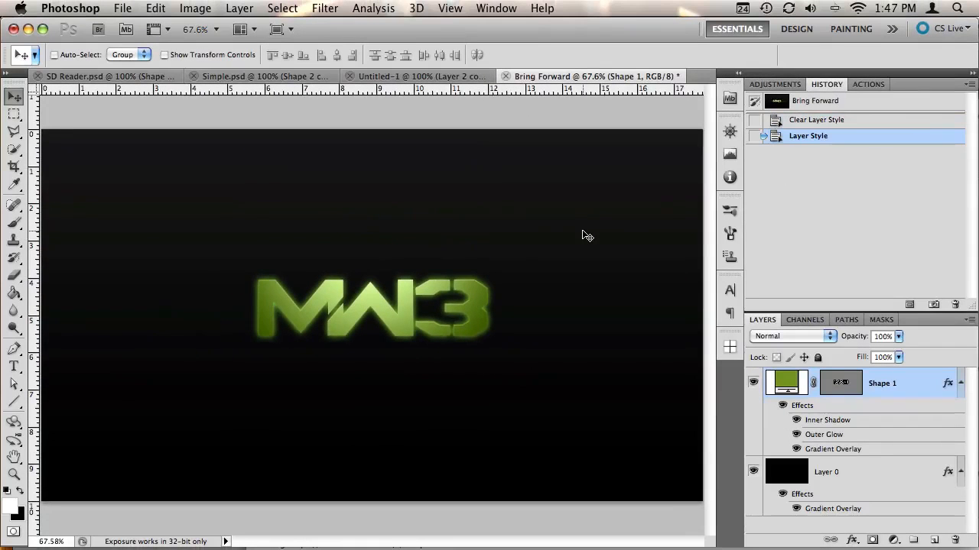
On a new layer, draw an open Pen path across the canvas, zigzagging at both ends and curving through the logo with a tall peak.
key(p)
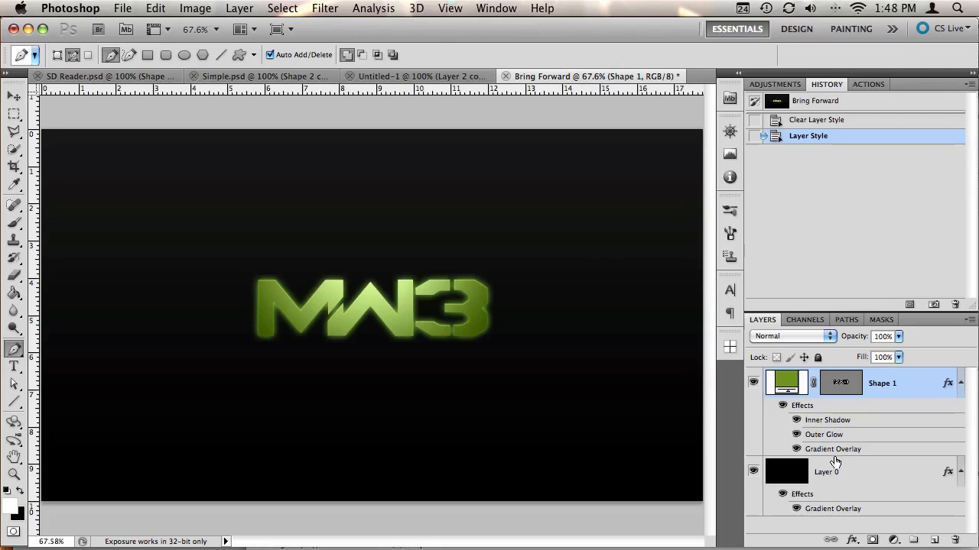
click(934, 540)
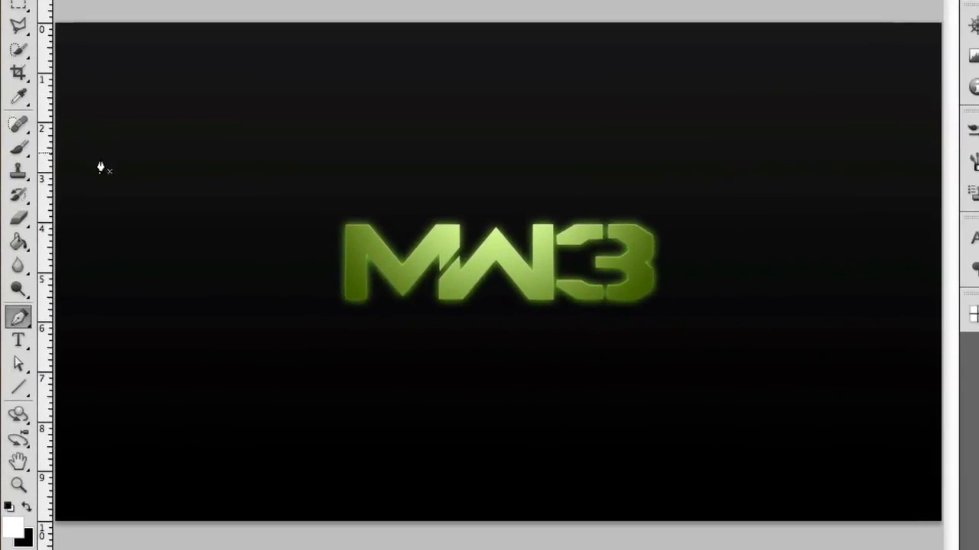
click(94, 292)
click(141, 273)
click(158, 280)
click(177, 272)
click(228, 292)
click(256, 275)
drag(332, 289, 355, 308)
drag(425, 182, 435, 155)
drag(486, 272, 509, 323)
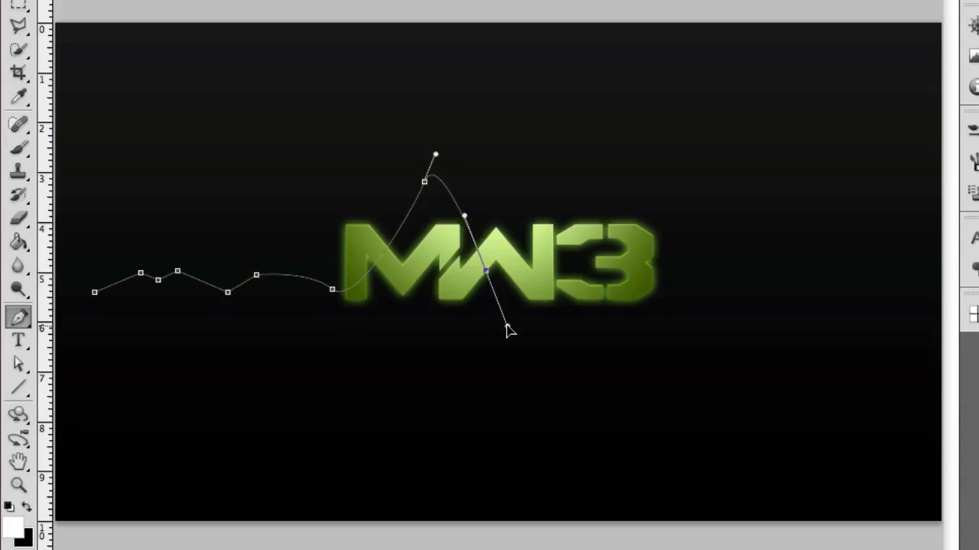
drag(556, 294, 578, 300)
drag(624, 244, 704, 256)
click(785, 288)
click(827, 294)
click(847, 288)
click(874, 297)
click(895, 294)
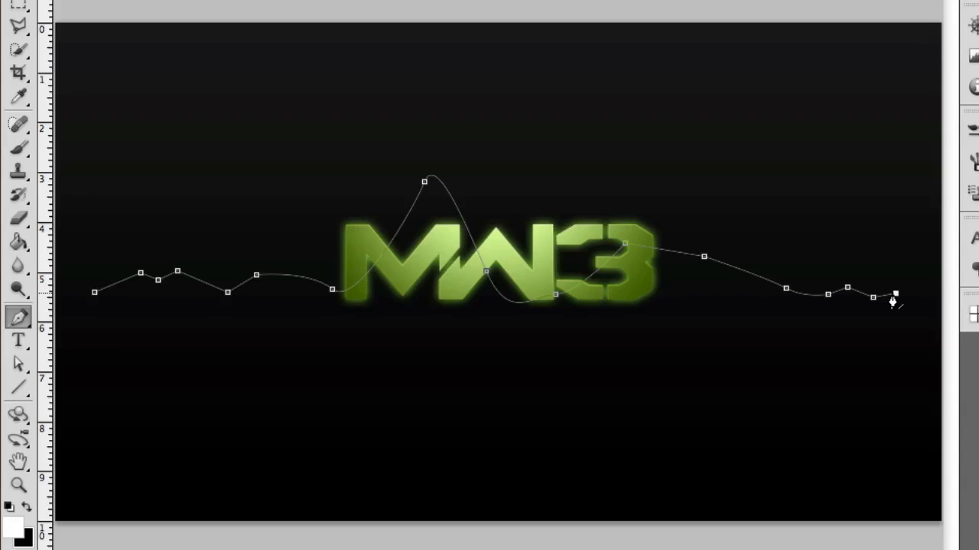
Stroke the path with the white 3 px, 0% hardness brush using Simulate Pressure, and dismiss the path.
key(b)
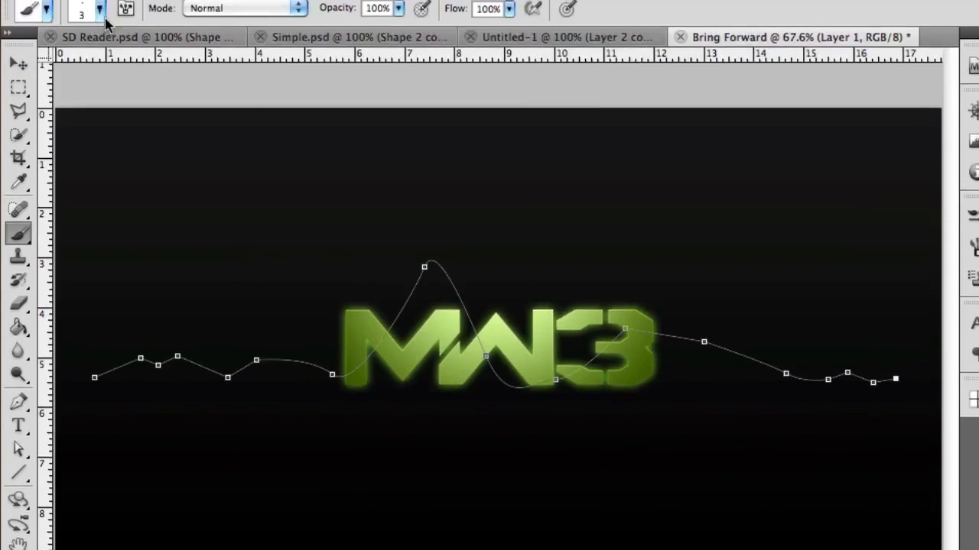
click(100, 19)
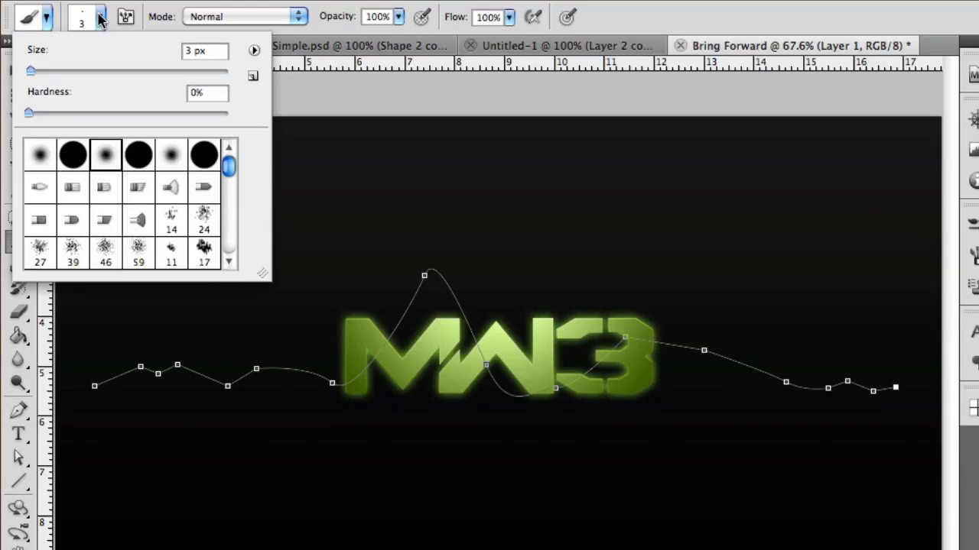
click(100, 19)
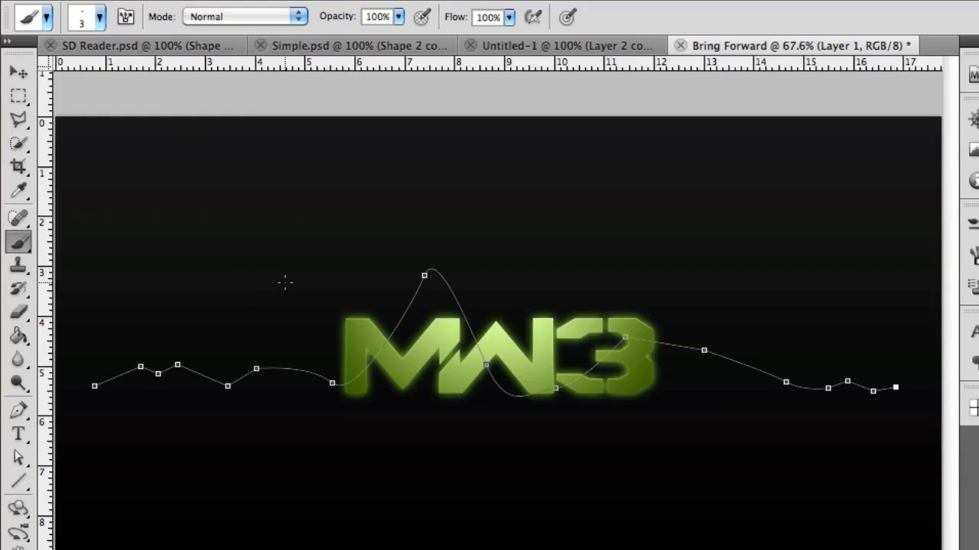
key(p)
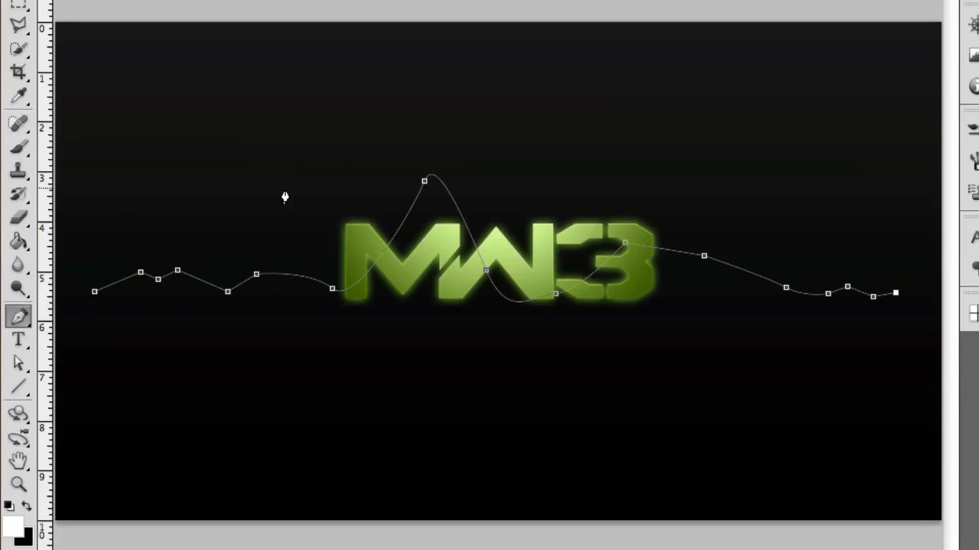
right_click(740, 272)
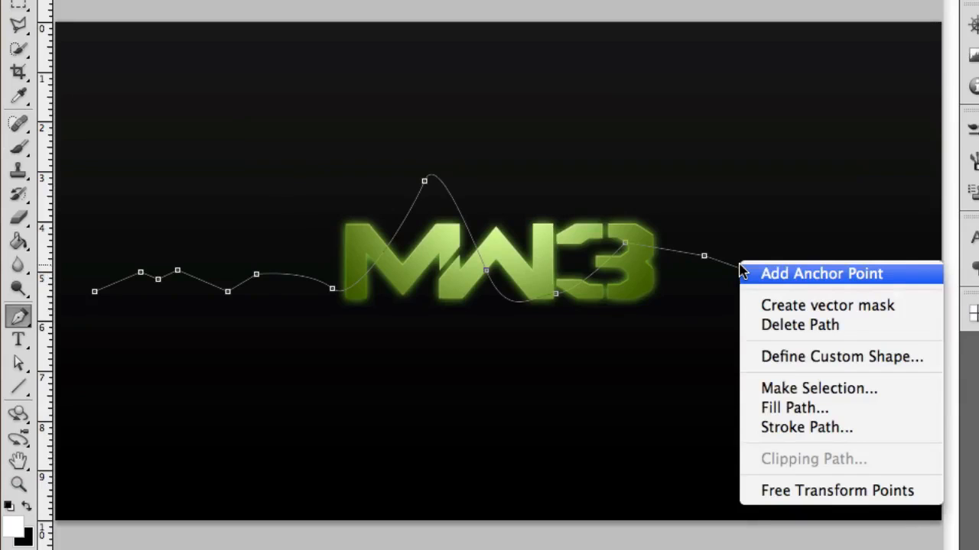
click(798, 427)
click(533, 386)
click(528, 382)
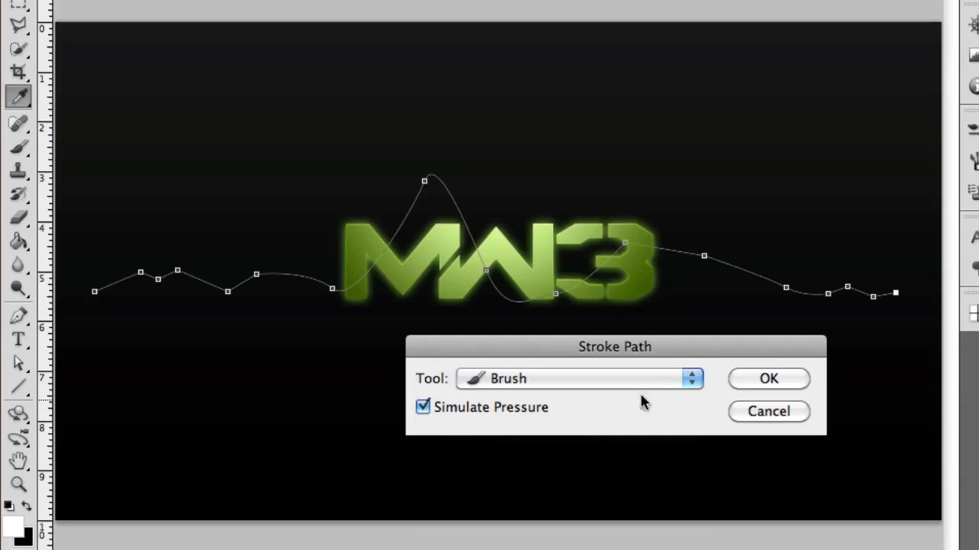
click(767, 379)
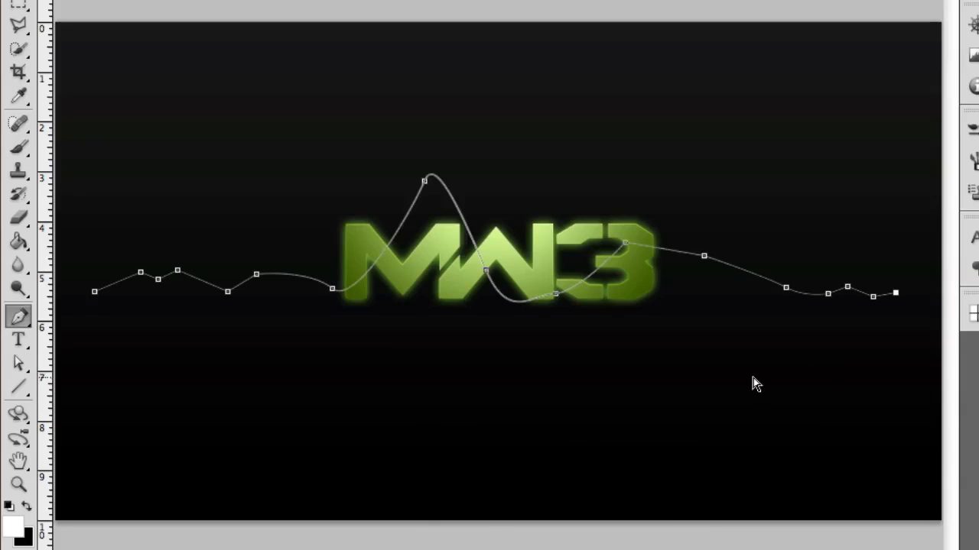
key(Return)
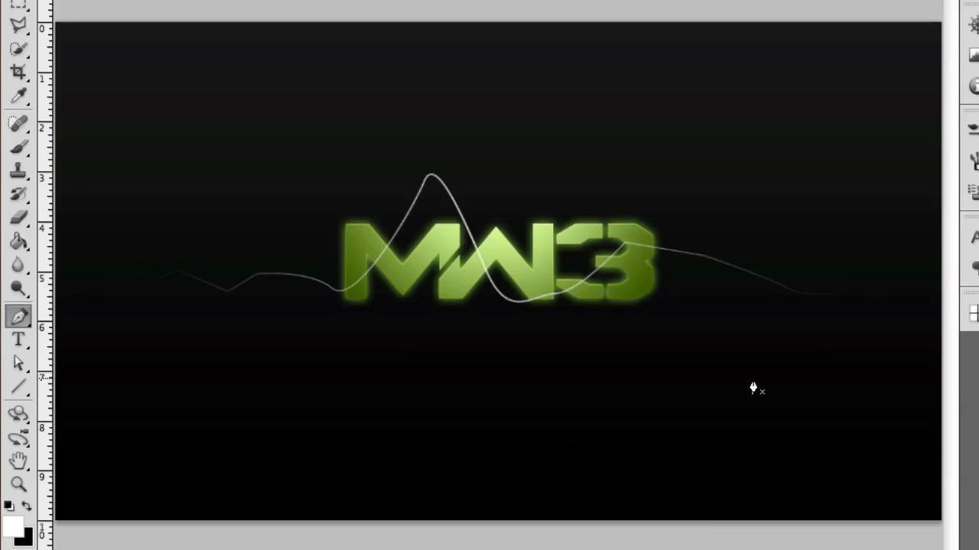
Send the stroked line's layer behind the logo and give it a light yellow-green Color Overlay.
key(v)
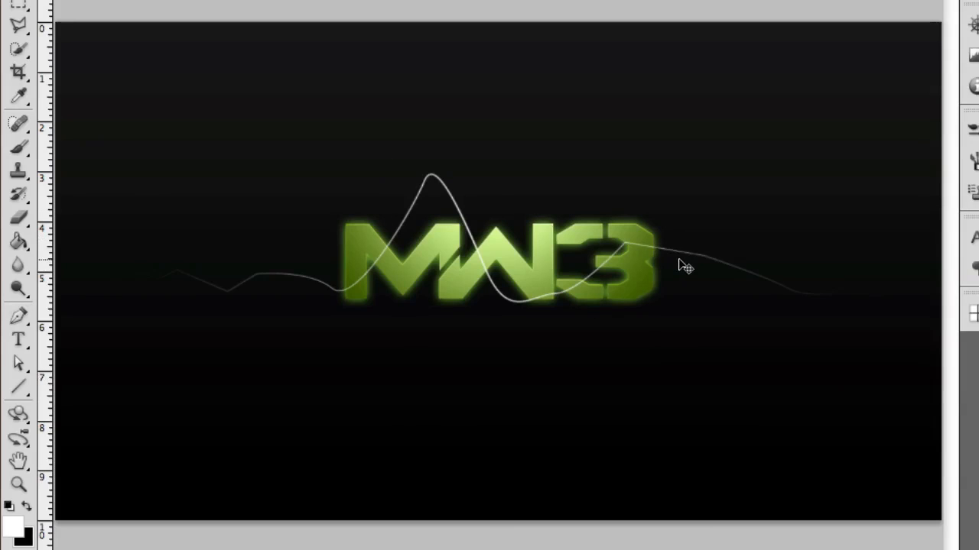
key(super+[)
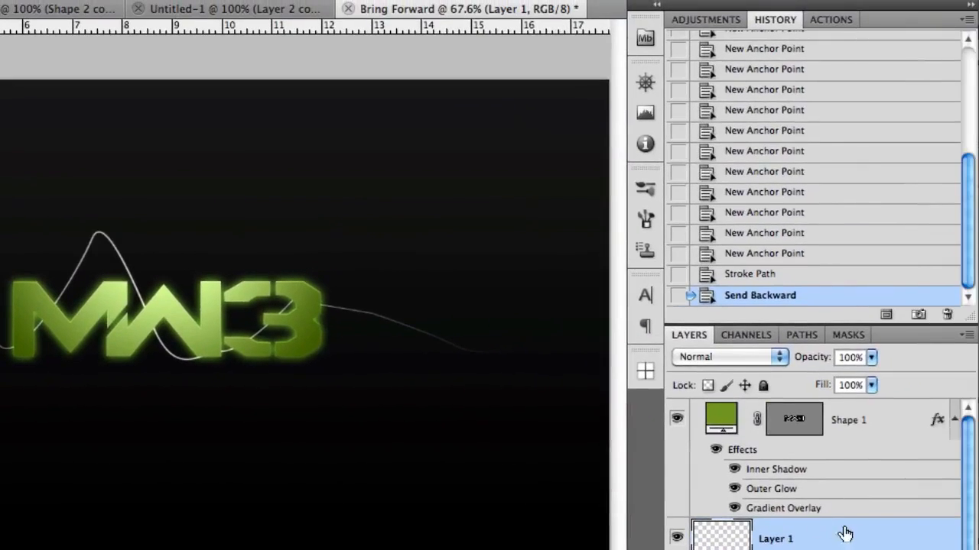
double_click(861, 540)
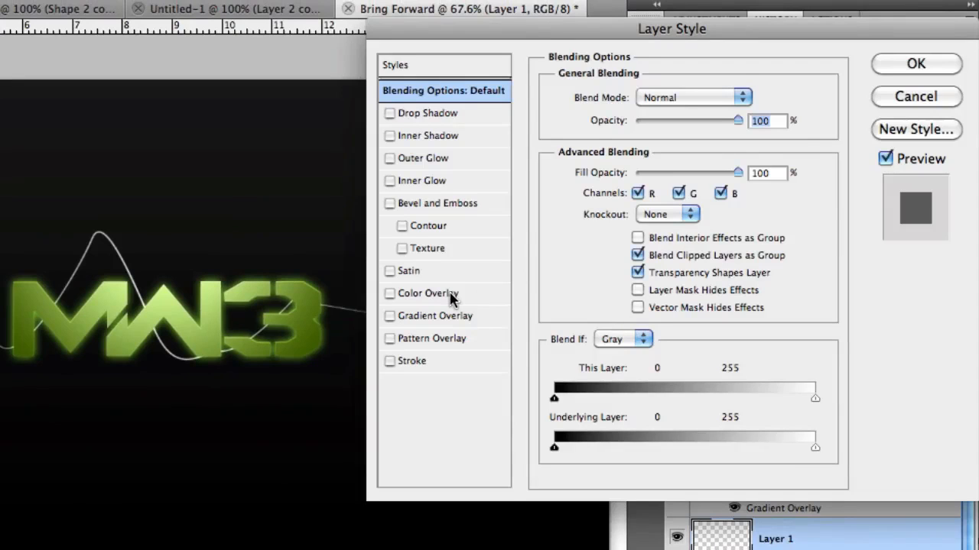
click(449, 297)
click(746, 98)
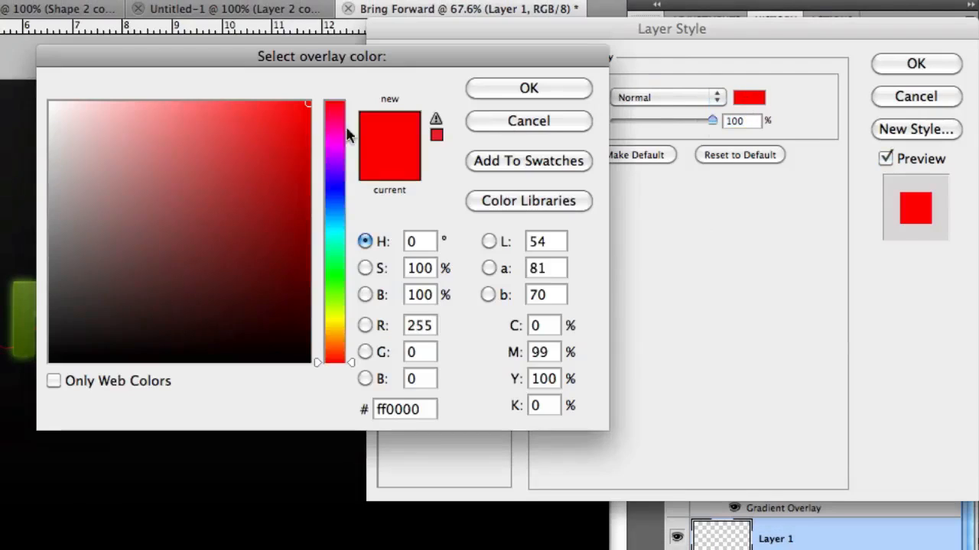
drag(328, 275, 334, 304)
drag(273, 163, 197, 81)
key(Return)
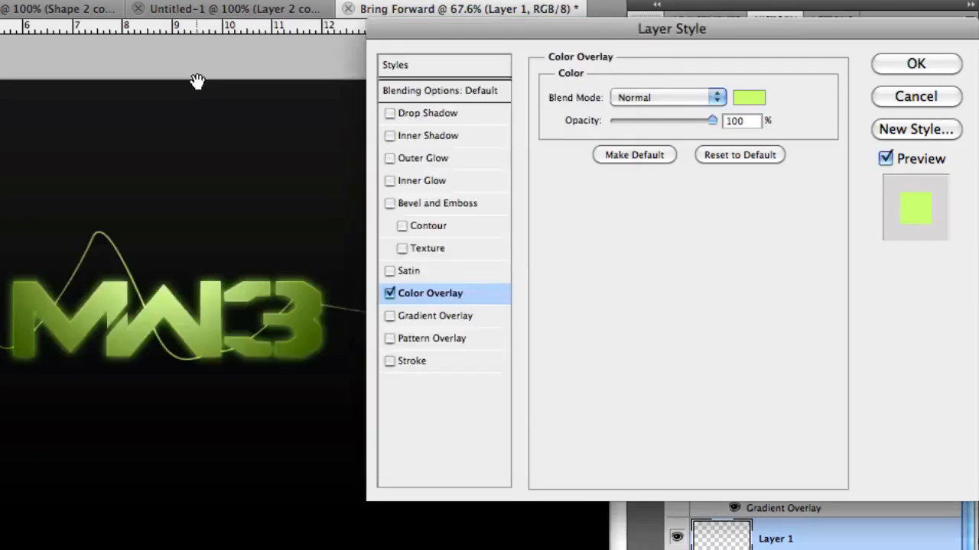
Add an Outer Glow to the stroked line's layer and set the glow colour to bright green #acff53.
click(440, 159)
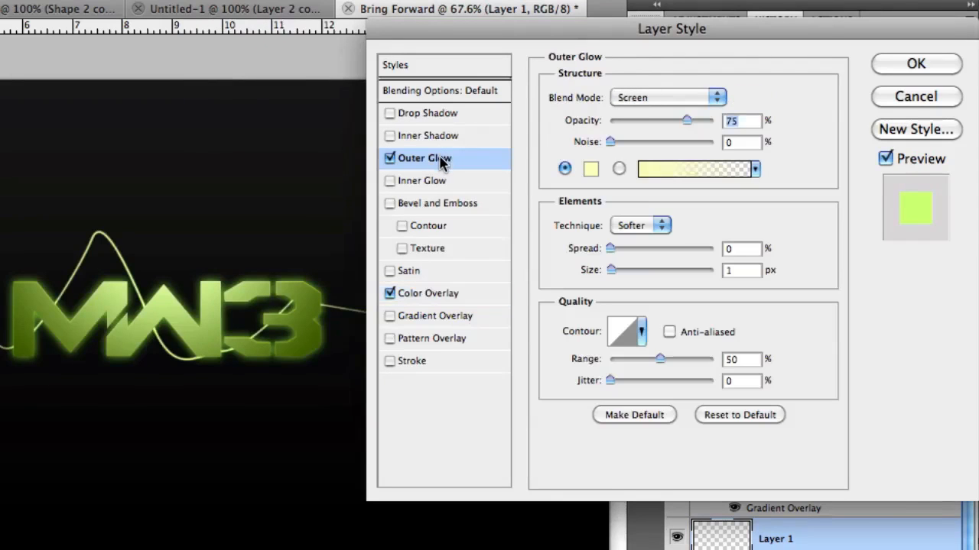
click(591, 170)
click(334, 299)
drag(247, 162, 225, 99)
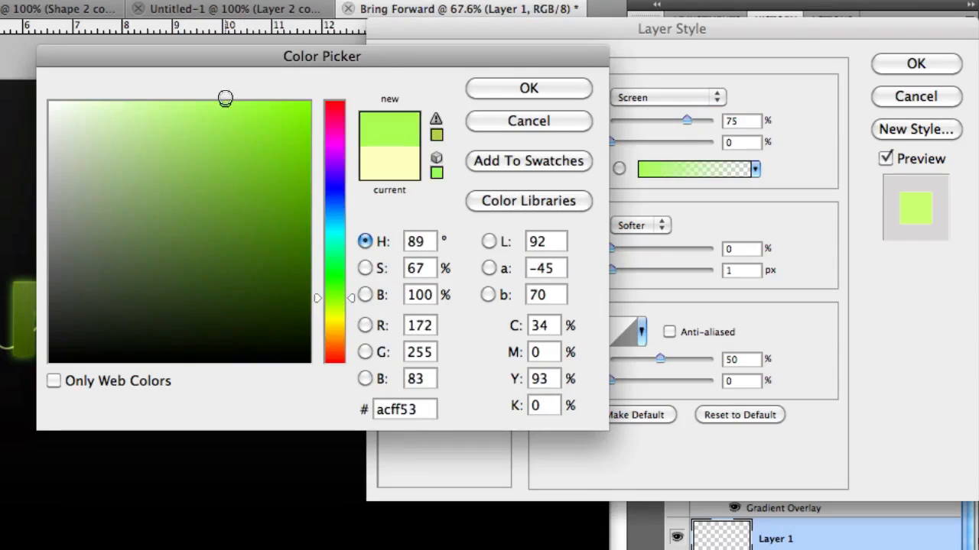
key(Return)
Set the line's outer glow size to 18 px and range to 30%, and apply the layer style.
double_click(758, 276)
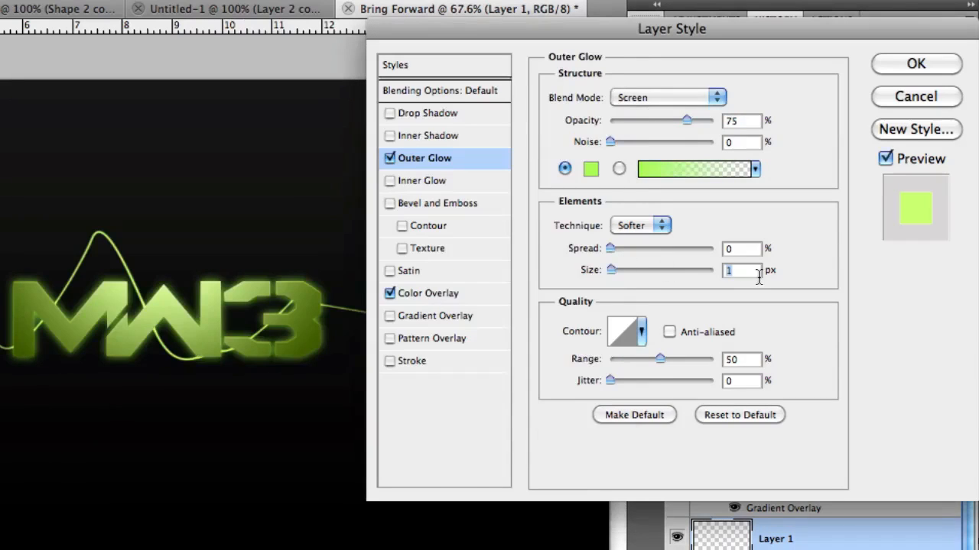
text(18)
double_click(749, 359)
text(30)
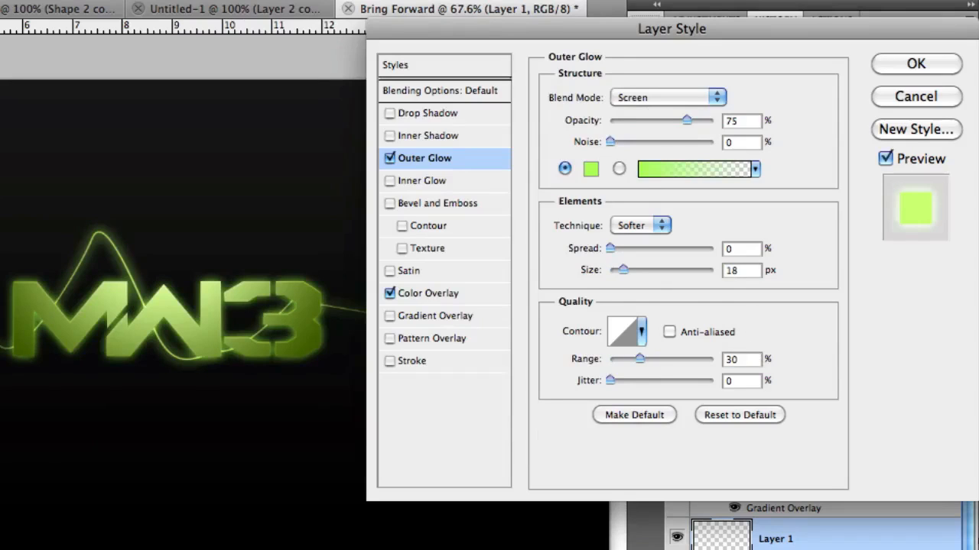
click(906, 66)
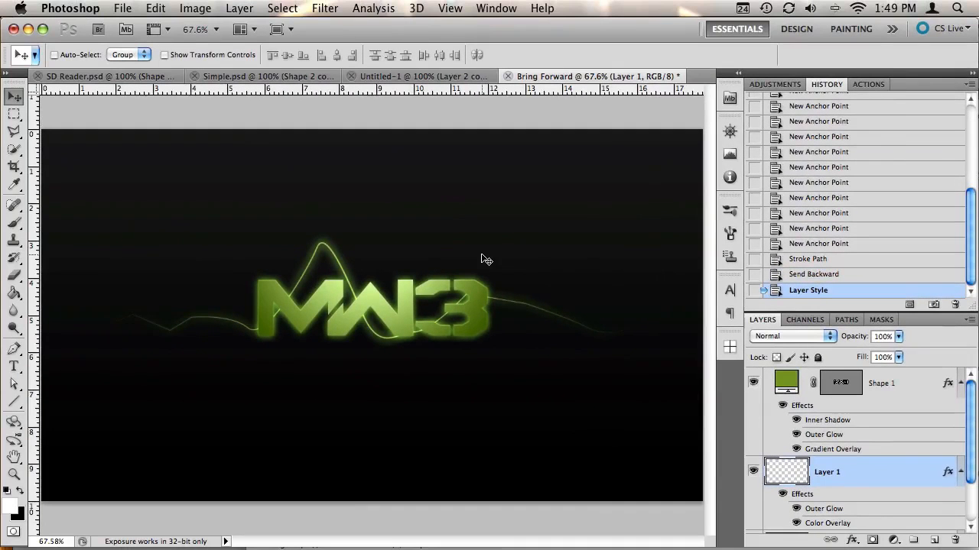
Distort a duplicate of the glowing line's layer with the Shear filter and shift it left so its peak stands beside the original's.
drag(869, 484, 935, 540)
click(314, 6)
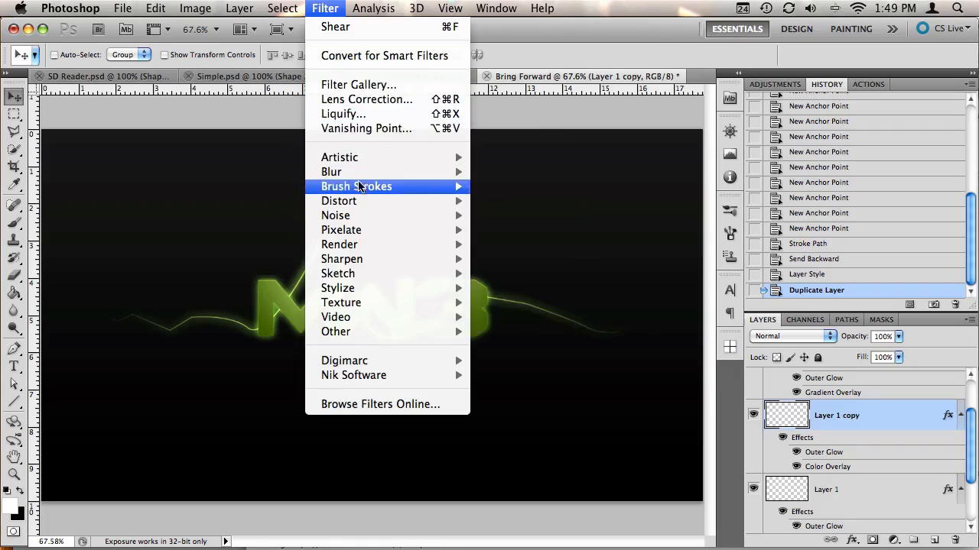
mouse_move(359, 201)
click(514, 302)
click(945, 279)
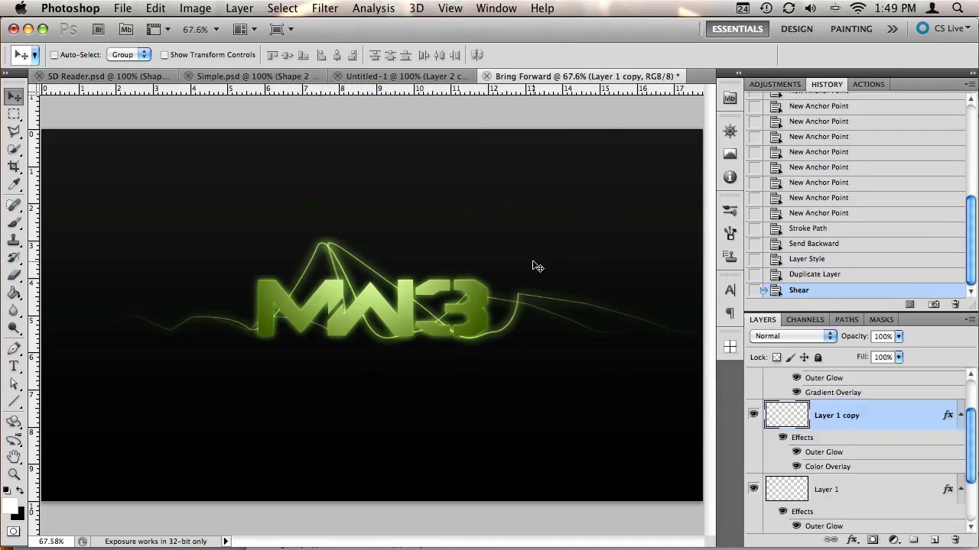
drag(537, 266, 427, 265)
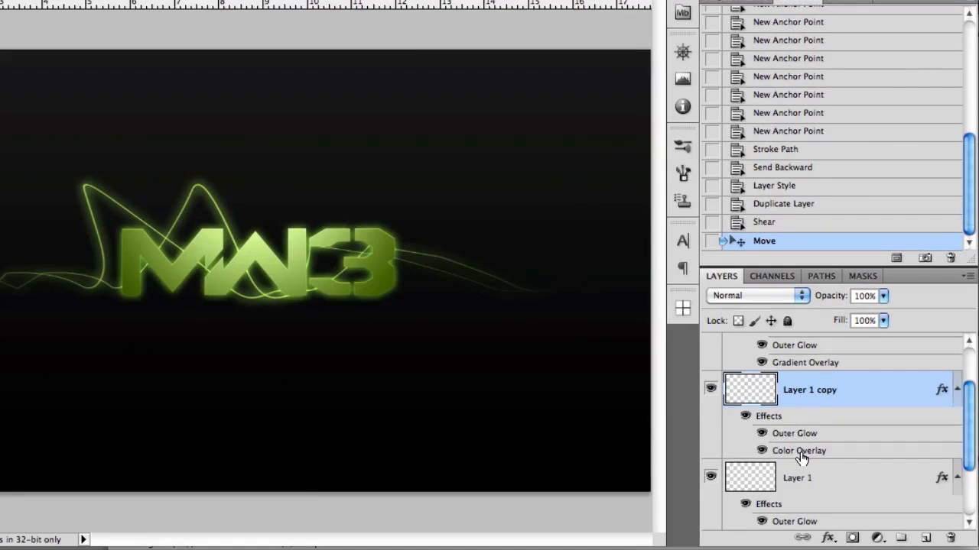
Change the duplicate line's Color Overlay to a darker green and lower its layer opacity to 40%.
double_click(828, 467)
click(774, 65)
drag(374, 182, 393, 191)
key(Return)
key(Return)
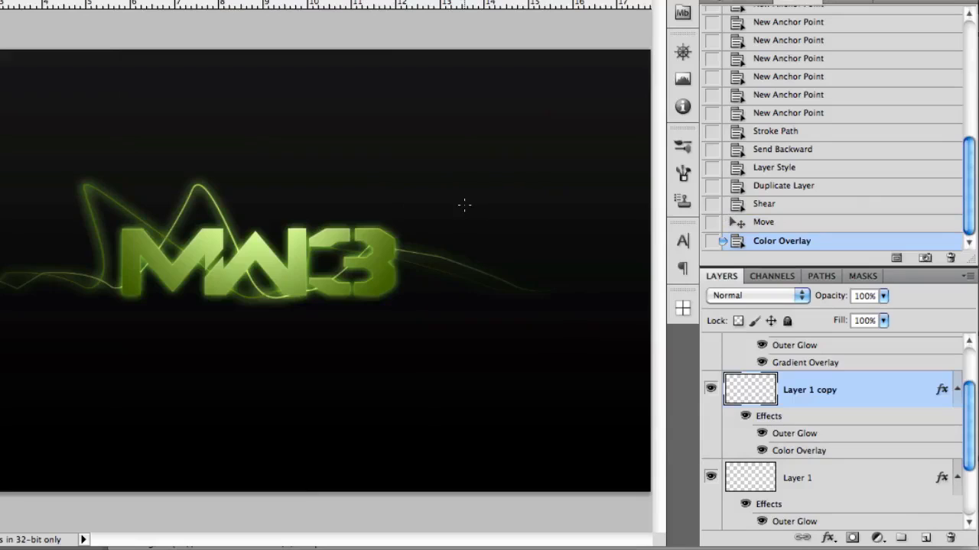
key(4)
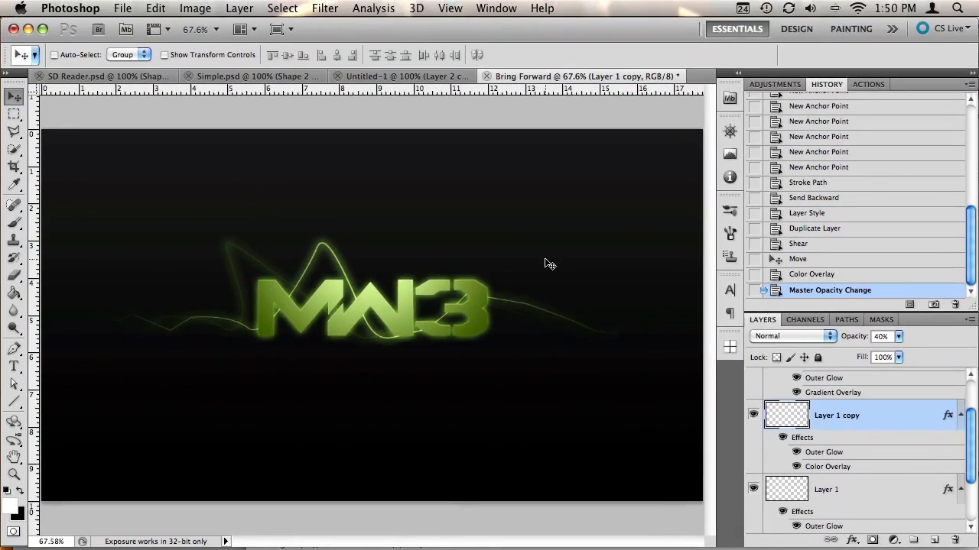
Draw a thin white horizontal line with the Line tool below the logo, spanning nearly the full canvas width.
click(14, 402)
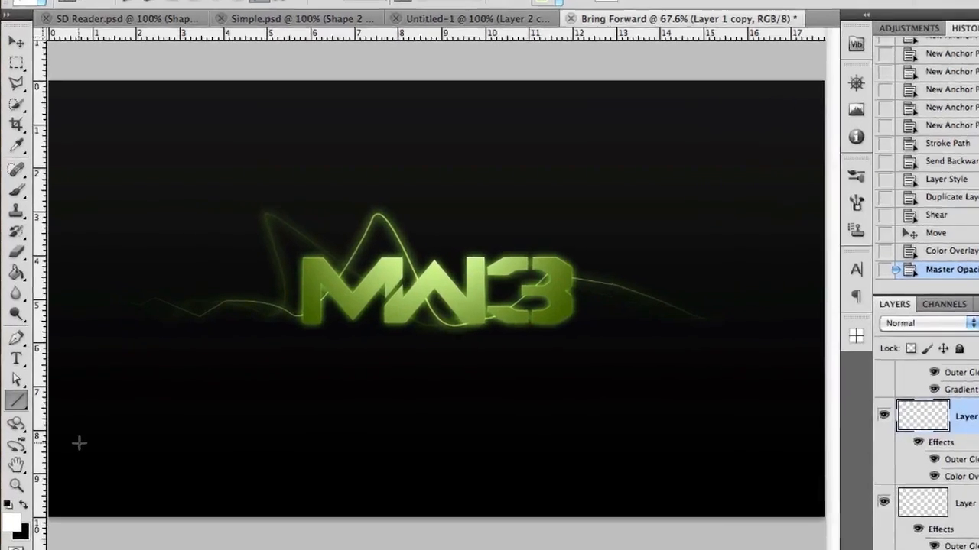
drag(67, 447, 341, 448)
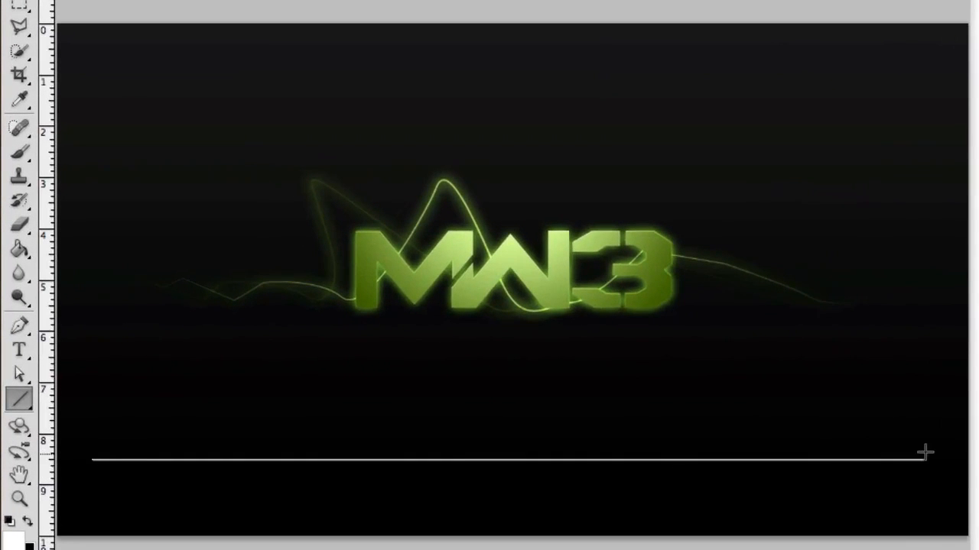